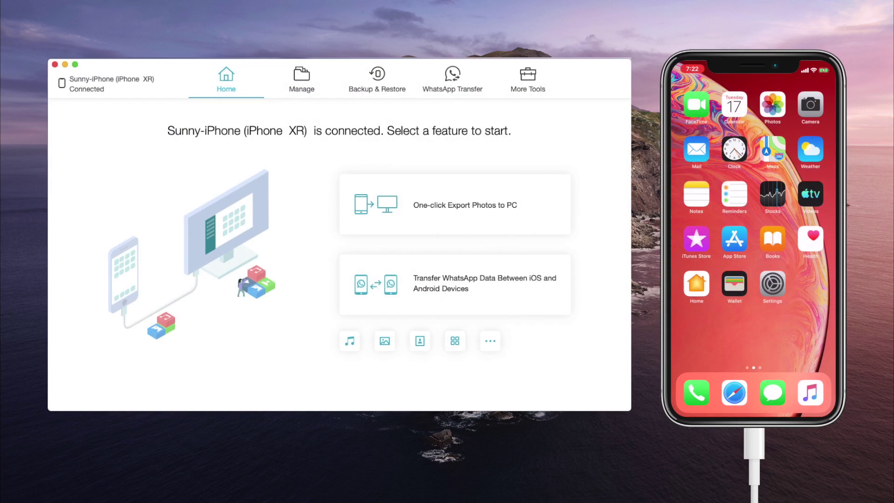
- Show the iPhone XR's photo library under Manage, closing the photo and music import summaries
{"action": "left_click", "coordinate": [301, 82]}
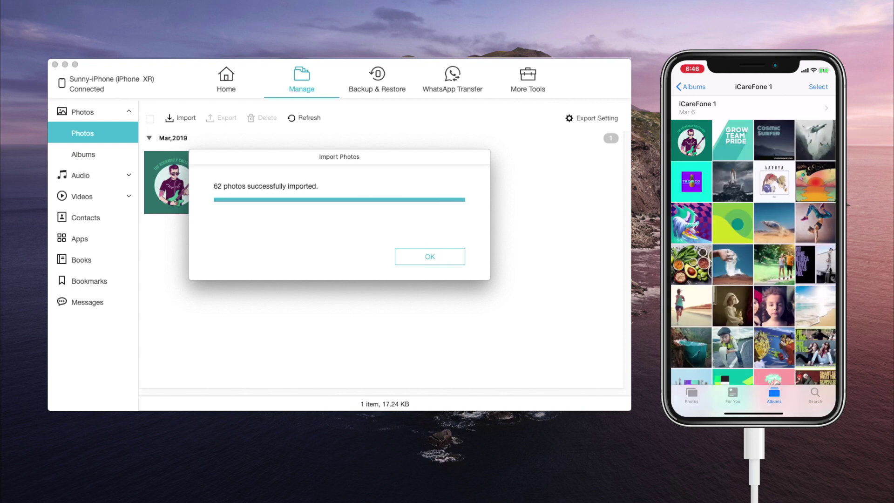
{"action": "left_click", "coordinate": [445, 251]}
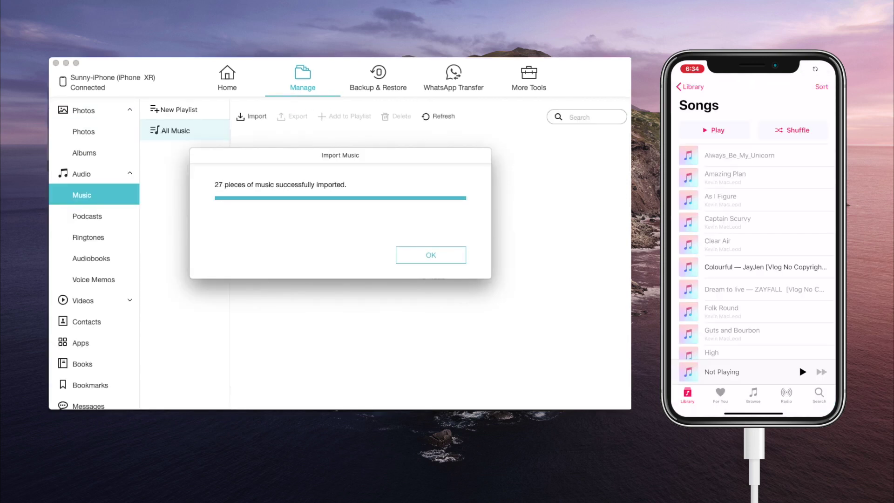
{"action": "left_click", "coordinate": [446, 258]}
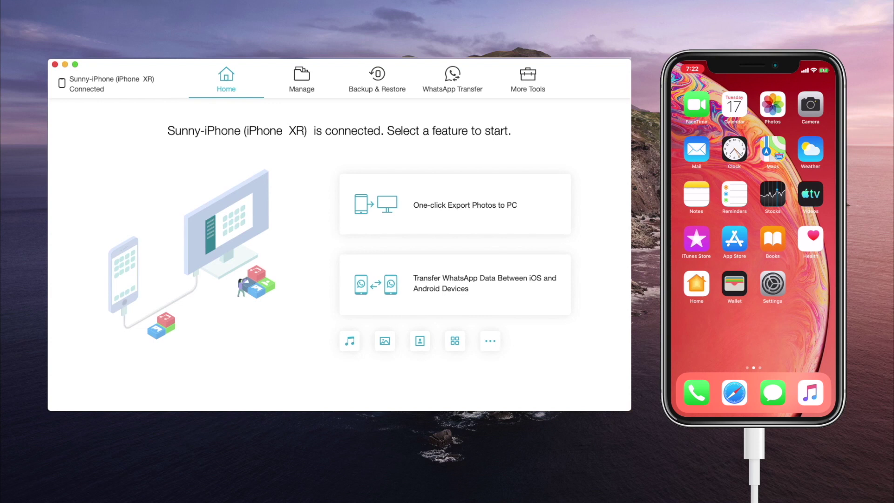
- Fast Import the computer's photos folder, adding 62 photos (10.18 MB) to the iPhone
{"action": "left_click", "coordinate": [301, 79]}
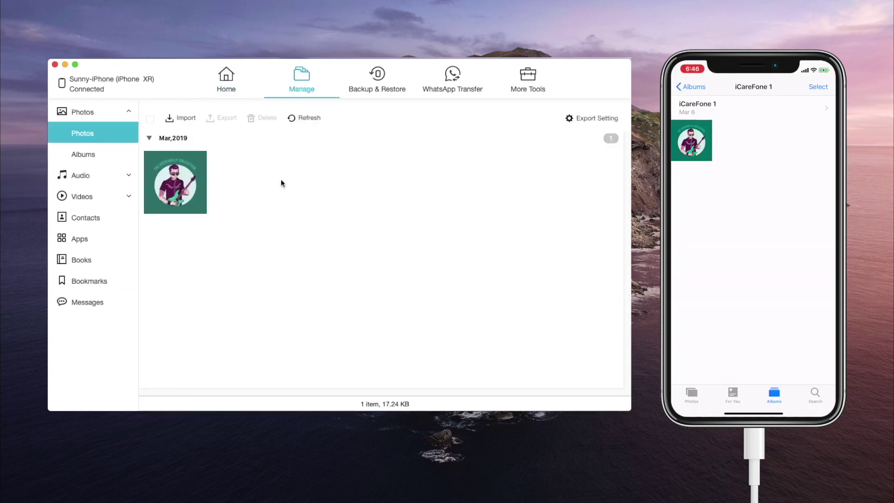
{"action": "left_click", "coordinate": [186, 117]}
{"action": "left_click", "coordinate": [199, 140]}
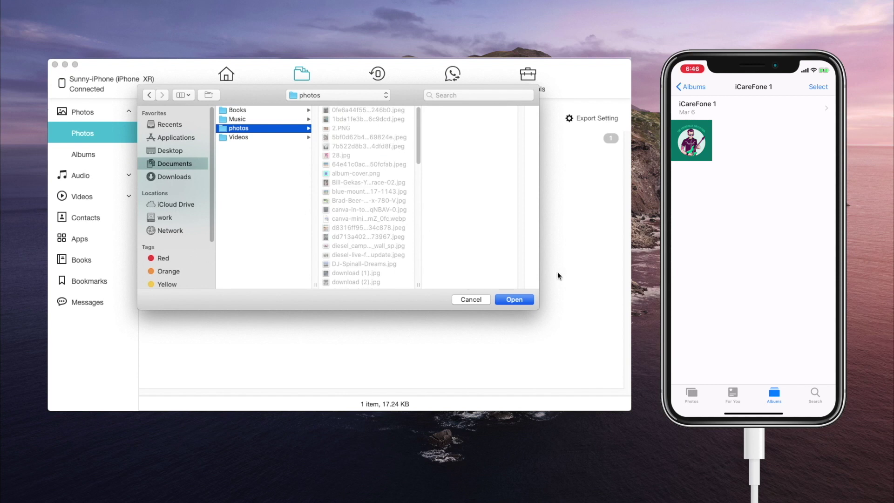
{"action": "left_click", "coordinate": [529, 299]}
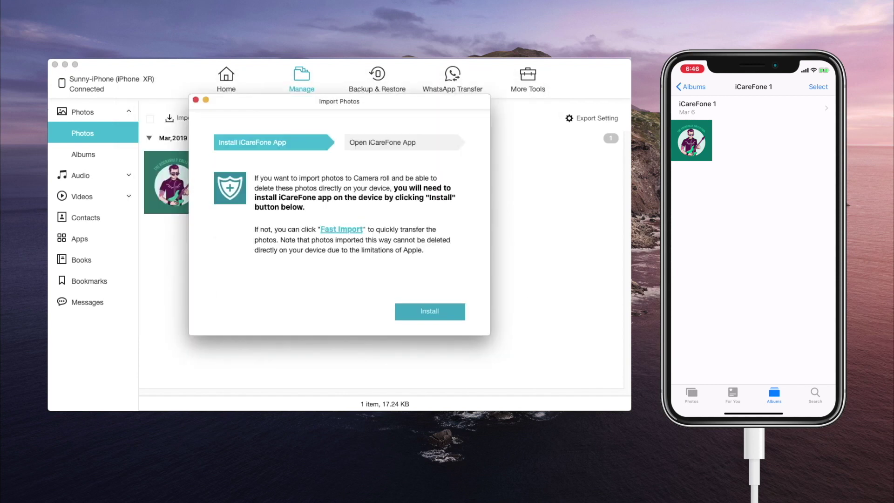
{"action": "left_click", "coordinate": [343, 231]}
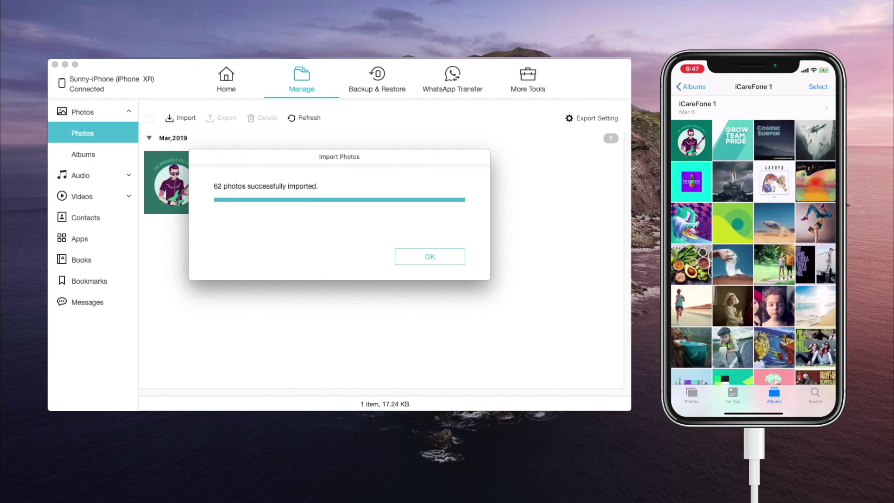
{"action": "left_click", "coordinate": [446, 251]}
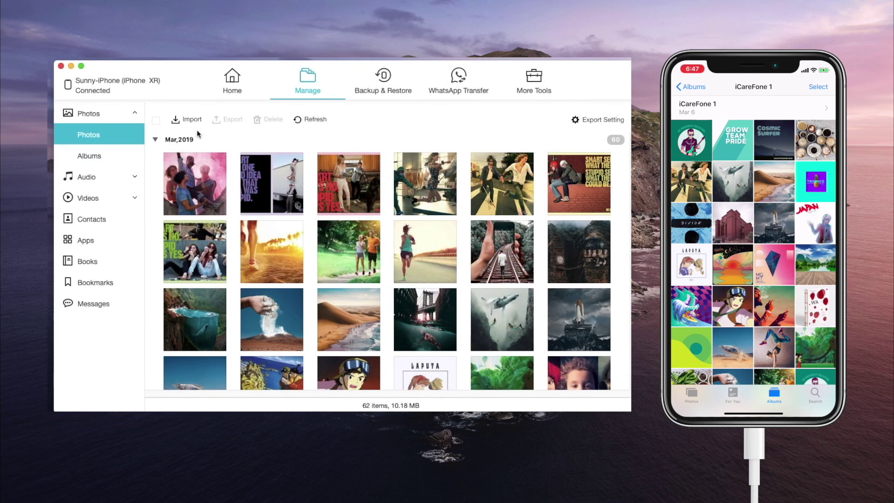
- Export all 62 iPhone photos to the Desktop photos folder and open that folder
{"action": "left_click", "coordinate": [156, 121]}
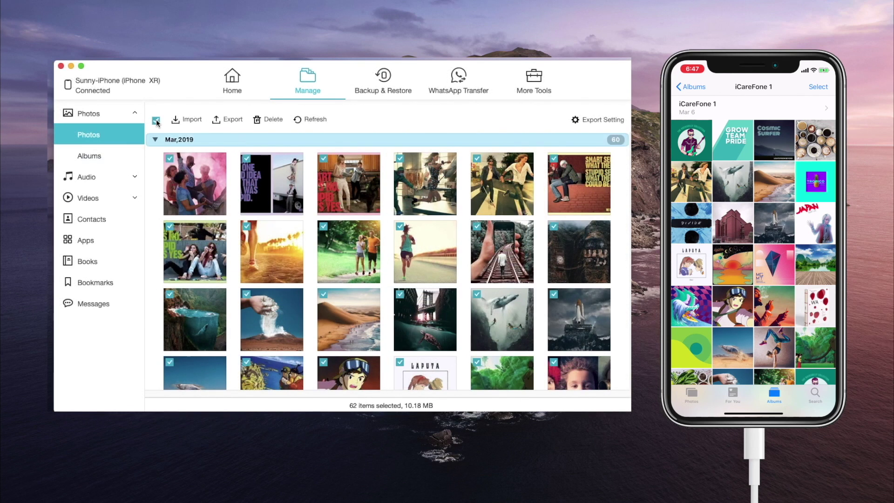
{"action": "left_click", "coordinate": [232, 120]}
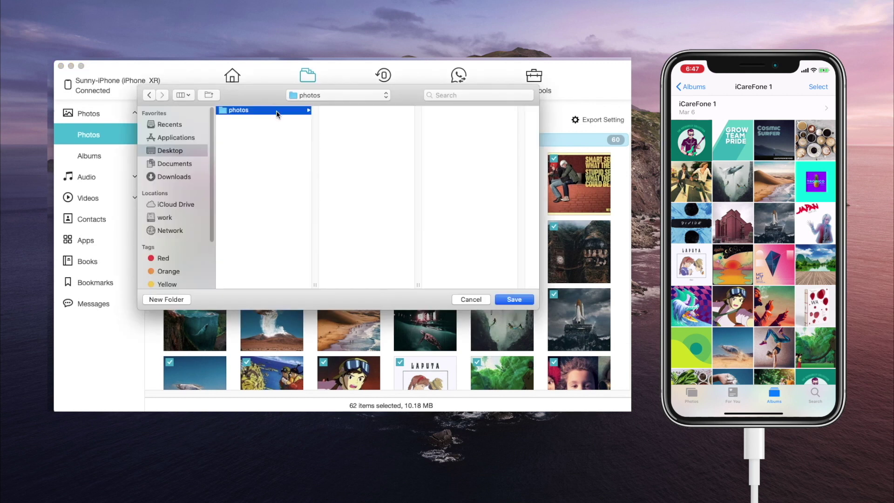
{"action": "left_click", "coordinate": [517, 299]}
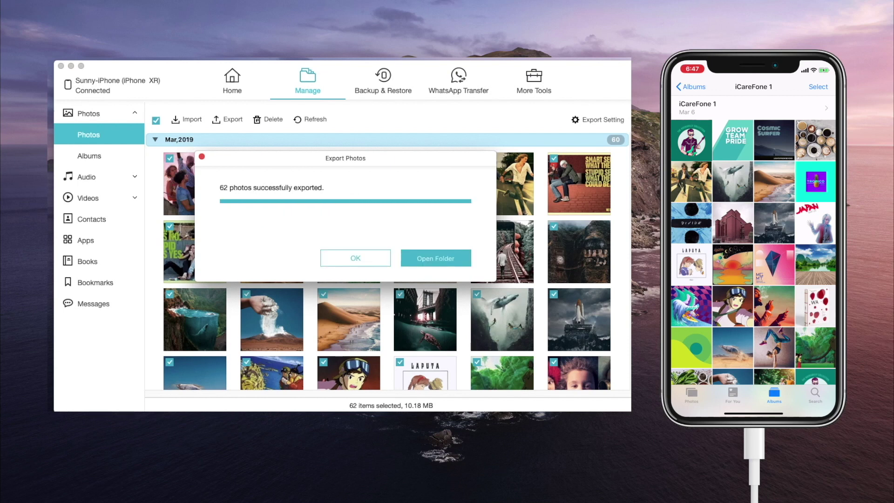
{"action": "left_click", "coordinate": [451, 255]}
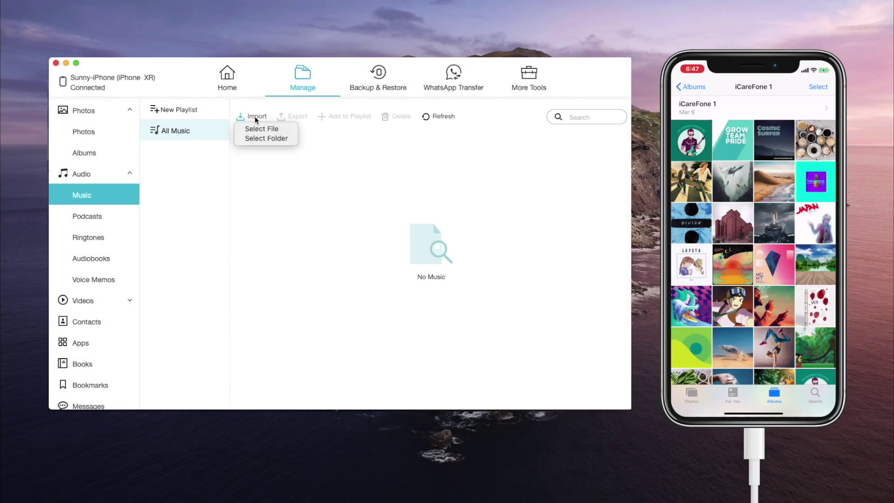
- Import the 27-song Music folder, export the songs to the computer, and import videos to Movies
{"action": "left_click", "coordinate": [265, 139]}
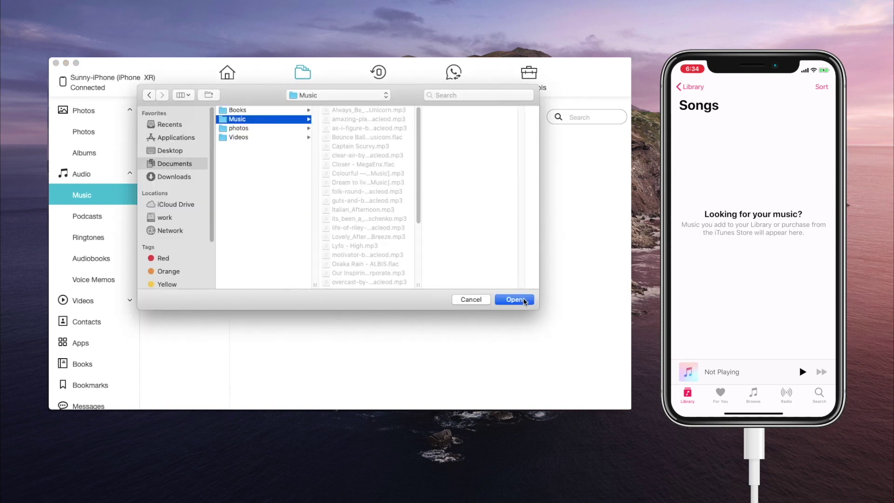
{"action": "left_click", "coordinate": [515, 299]}
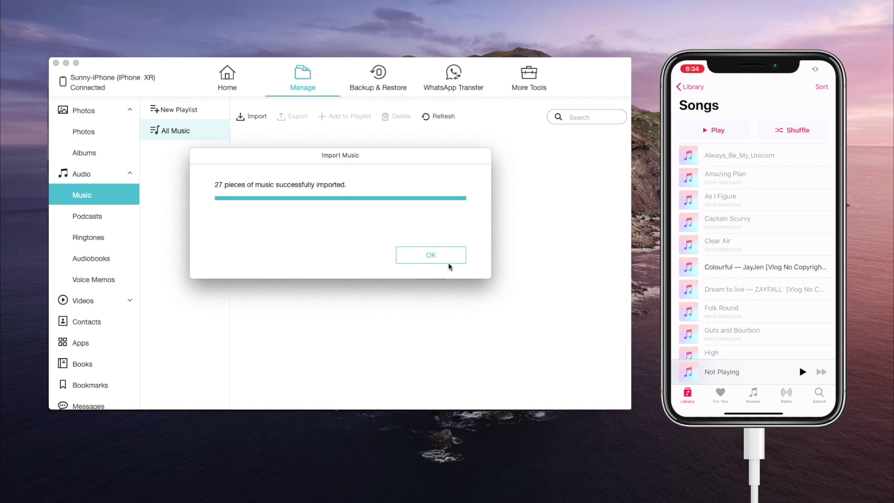
{"action": "left_click", "coordinate": [446, 257]}
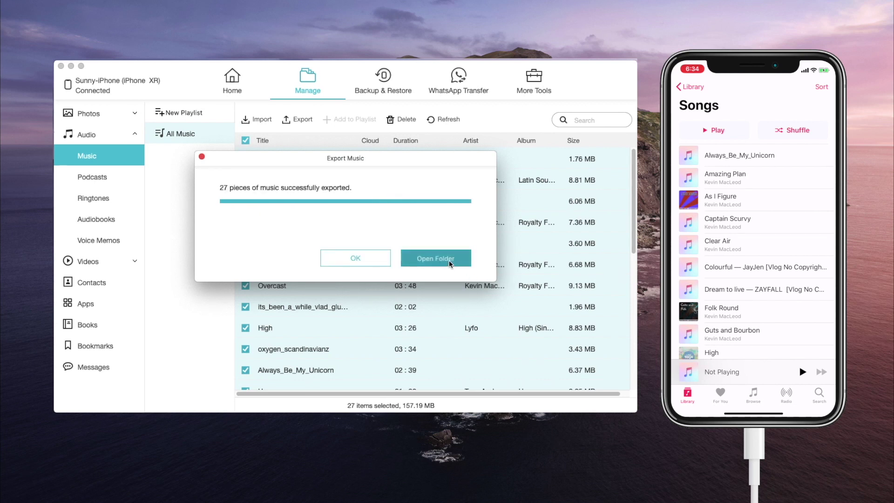
{"action": "left_click", "coordinate": [449, 260]}
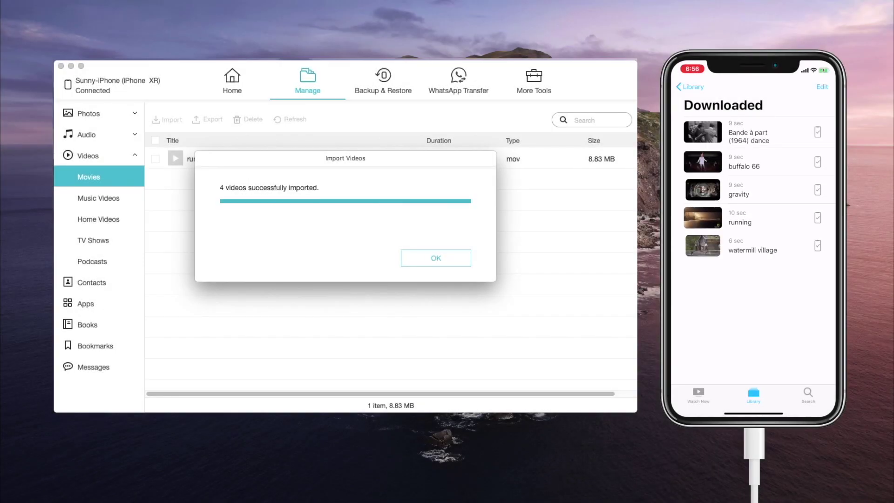
{"action": "left_click", "coordinate": [461, 259]}
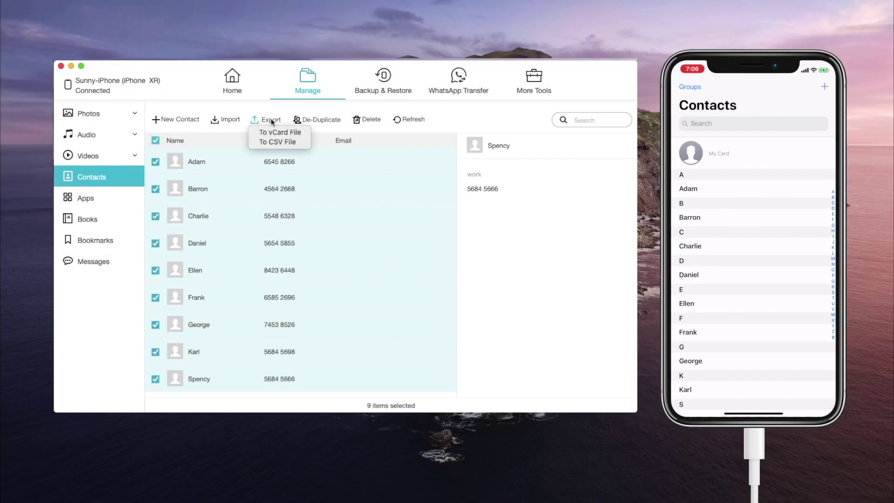
- Export the nine contacts as a vCard file to the Desktop
{"action": "left_click", "coordinate": [279, 133]}
{"action": "key", "text": "super+d"}
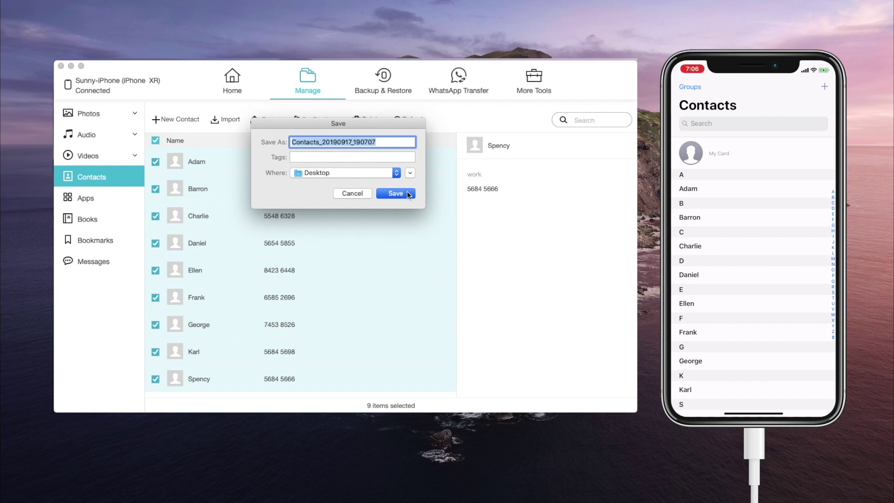
{"action": "left_click", "coordinate": [409, 194]}
{"action": "left_click", "coordinate": [461, 259]}
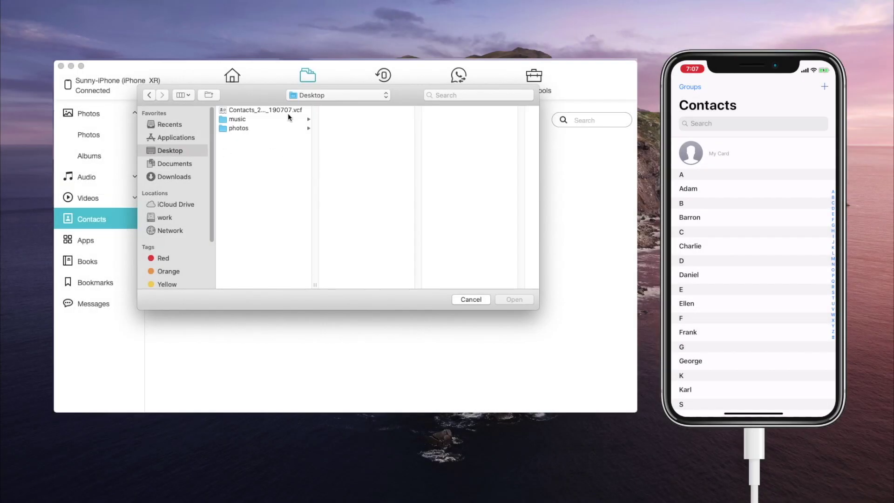
- Import the nine contacts back onto the iPhone XR from the Desktop vcf file
{"action": "left_click", "coordinate": [265, 110]}
{"action": "left_click", "coordinate": [517, 300]}
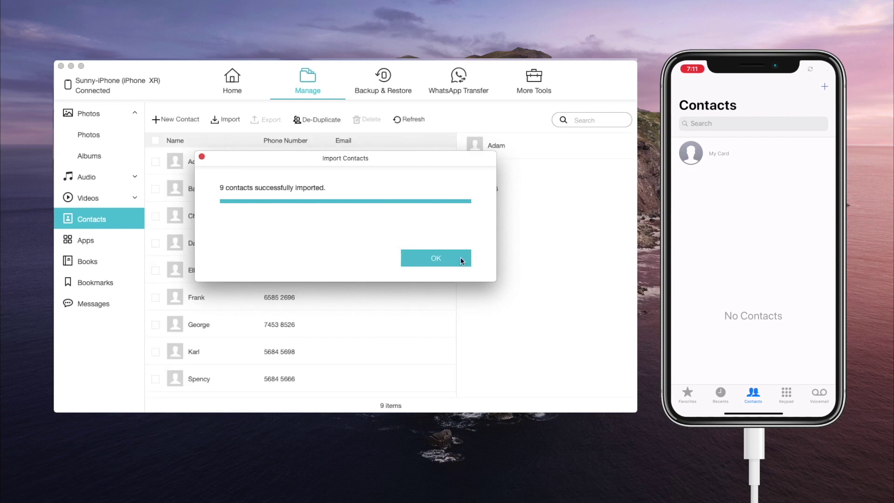
{"action": "left_click", "coordinate": [461, 260]}
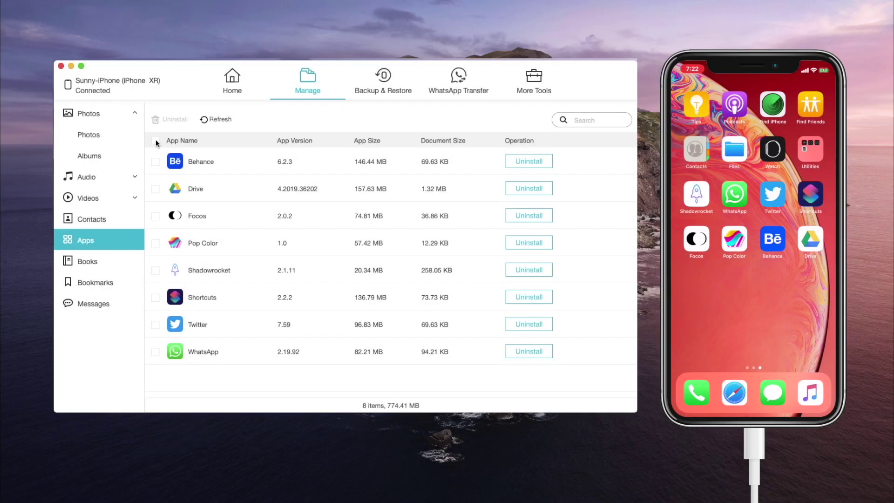
- Select all eight apps and uninstall them, confirming the removal
{"action": "left_click", "coordinate": [155, 141]}
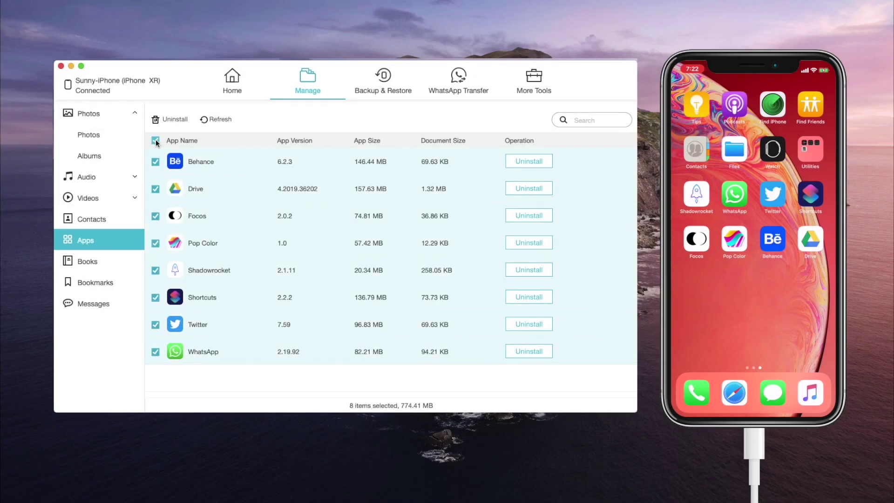
{"action": "left_click", "coordinate": [179, 119]}
{"action": "left_click", "coordinate": [459, 258]}
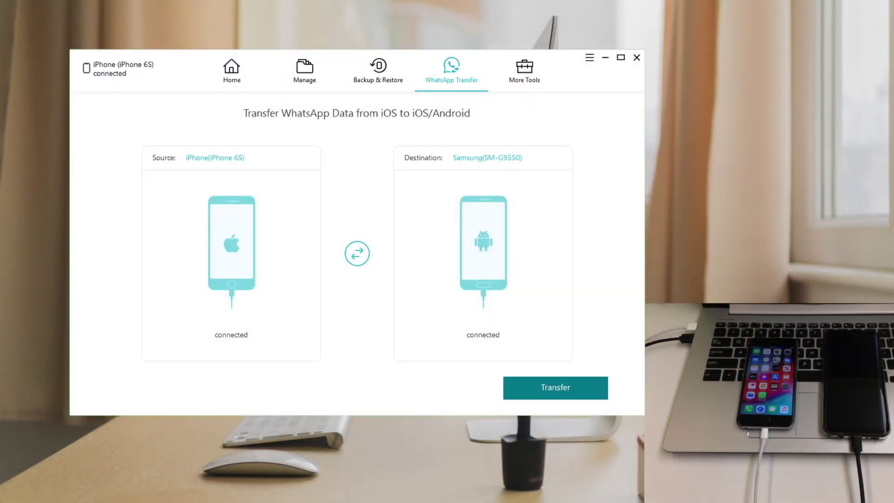
- Transfer WhatsApp chats from iPhone 6S to Samsung and from Huawei to iPhone XR
{"action": "left_click", "coordinate": [604, 391]}
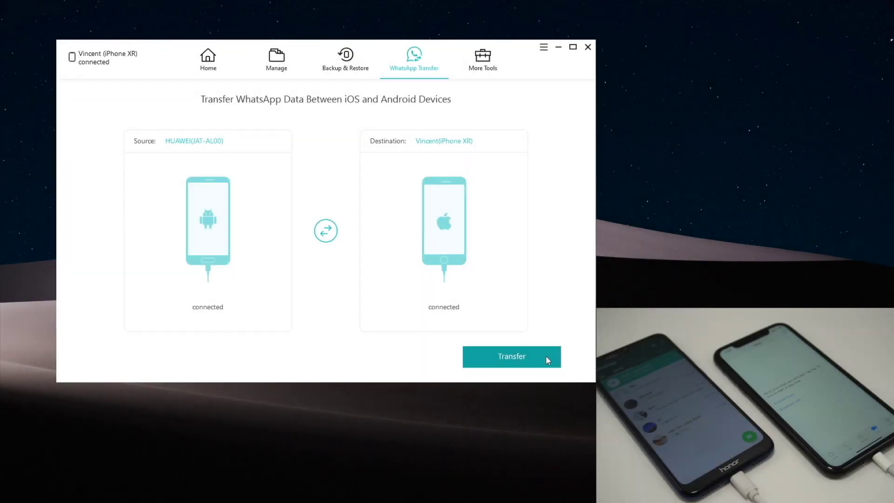
{"action": "left_click", "coordinate": [546, 356]}
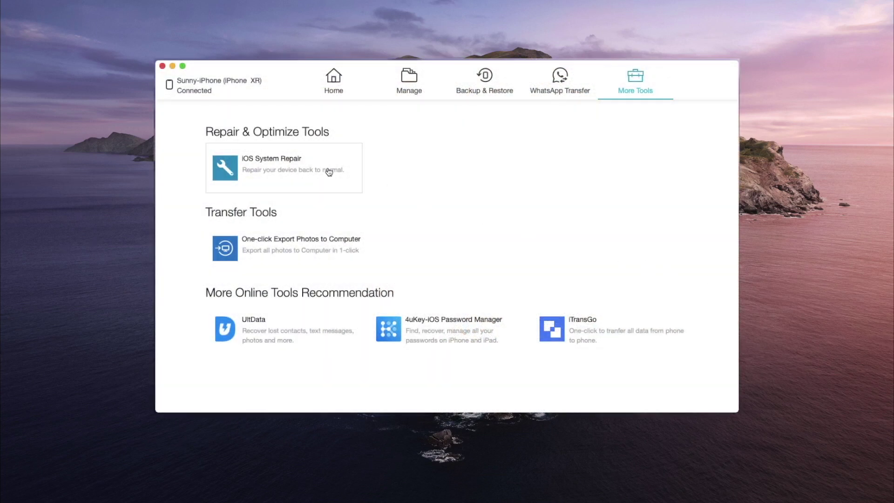
- Start a Standard Mode iOS System Repair and download the 3.25 GB iOS 12.4.1 firmware
{"action": "left_click", "coordinate": [299, 169]}
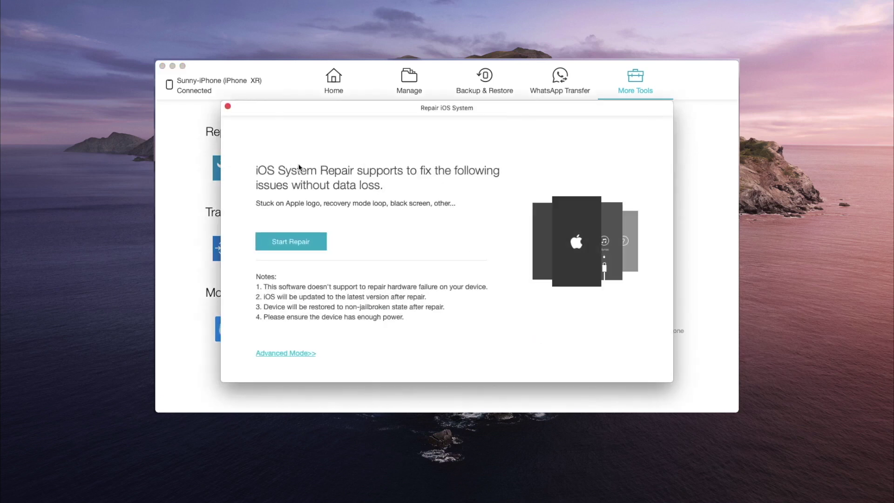
{"action": "left_click", "coordinate": [303, 354]}
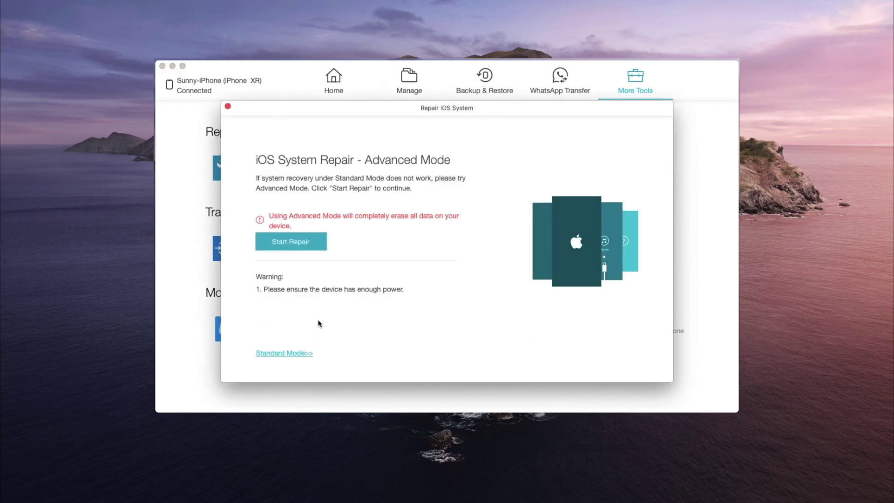
{"action": "left_click", "coordinate": [309, 242]}
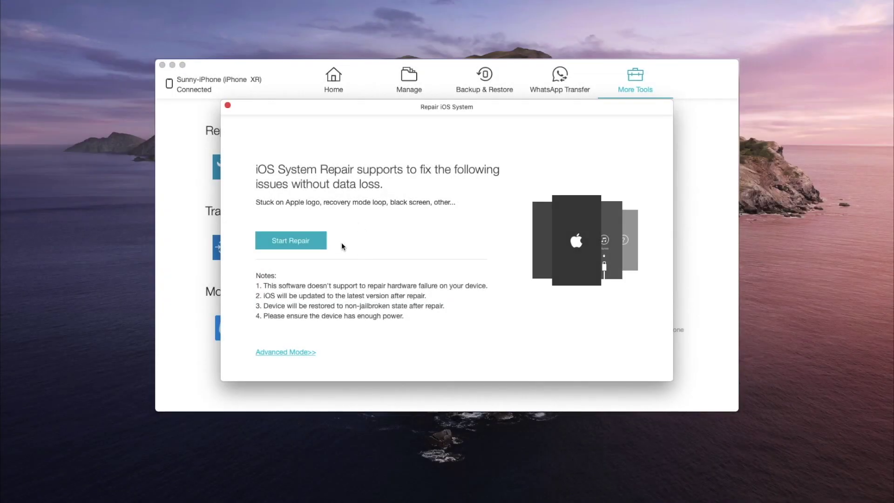
{"action": "left_click", "coordinate": [319, 243]}
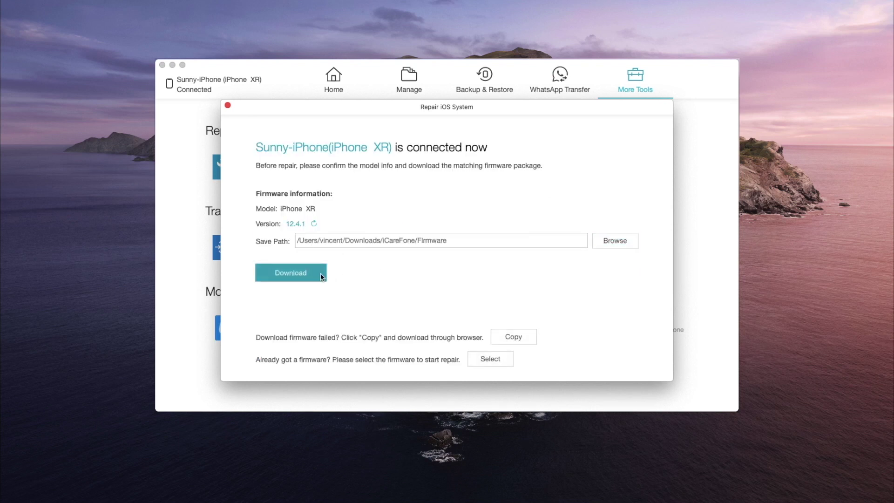
{"action": "left_click", "coordinate": [315, 272]}
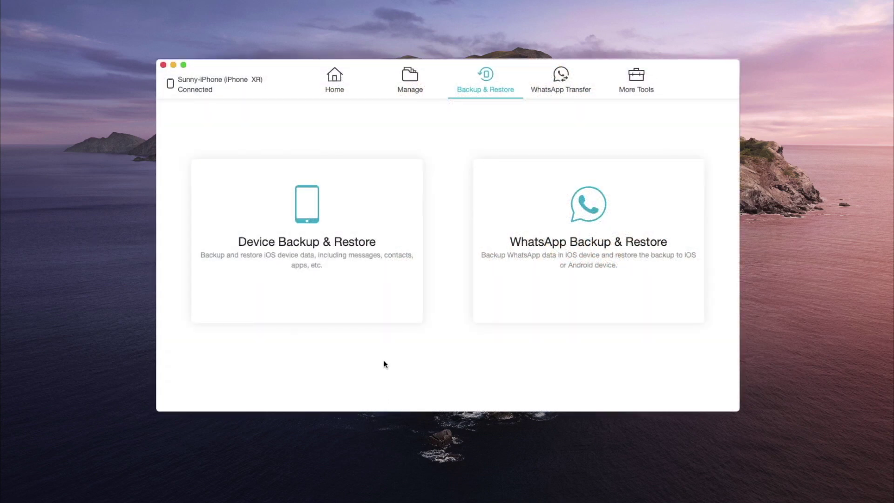
- Set the backup path to the External drive and back up contacts, photos and music
{"action": "left_click", "coordinate": [380, 305]}
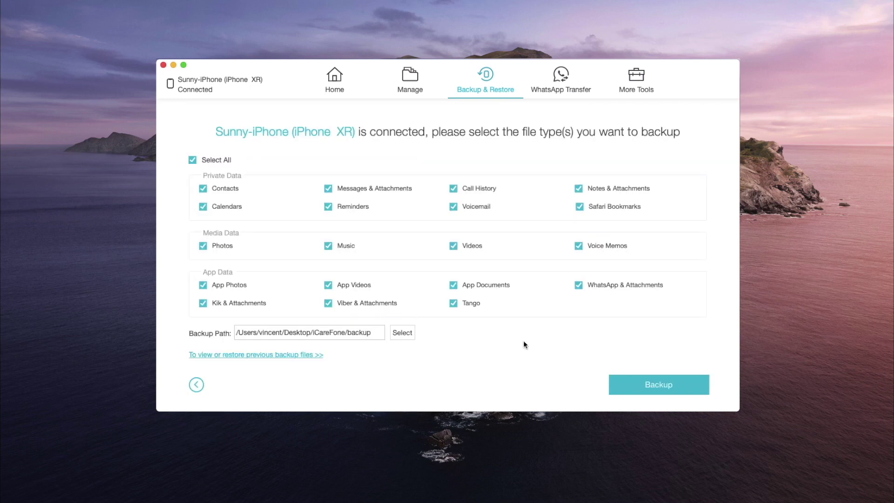
{"action": "left_click", "coordinate": [399, 333]}
{"action": "left_click", "coordinate": [272, 230]}
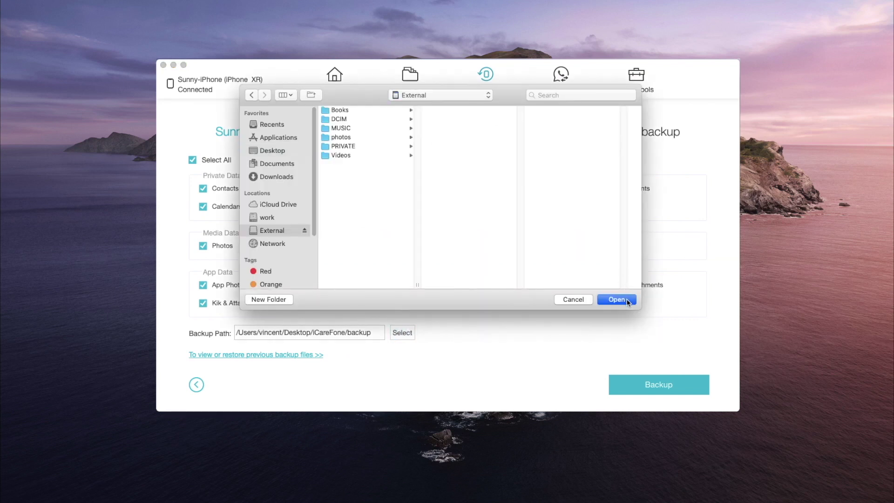
{"action": "left_click", "coordinate": [617, 299]}
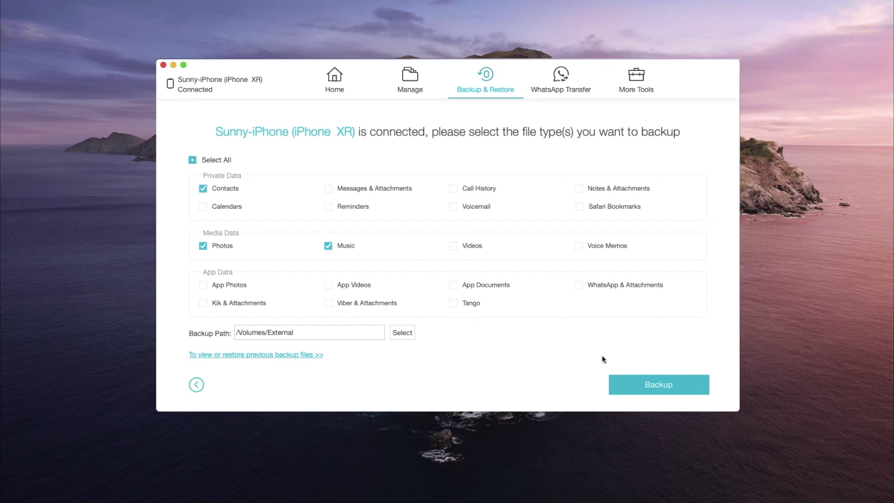
{"action": "left_click", "coordinate": [682, 385]}
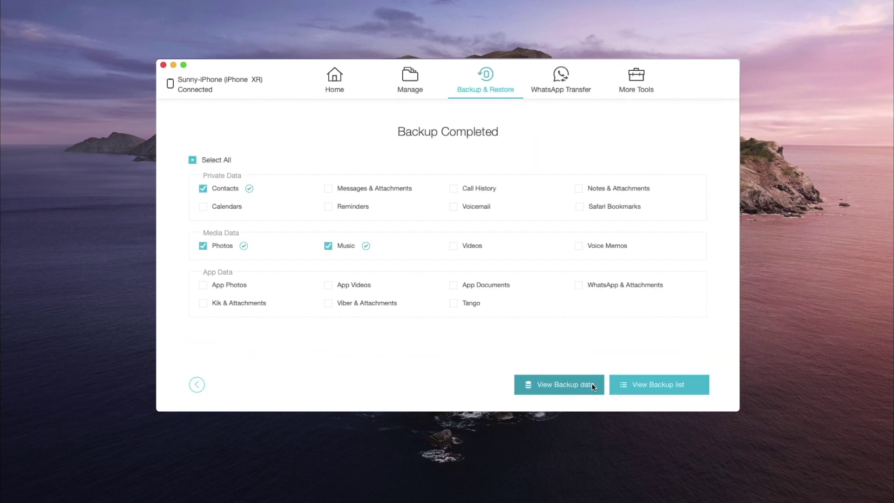
- Browse the backup's 62 photos and 27 music tracks
{"action": "left_click", "coordinate": [591, 385]}
{"action": "left_click", "coordinate": [211, 339]}
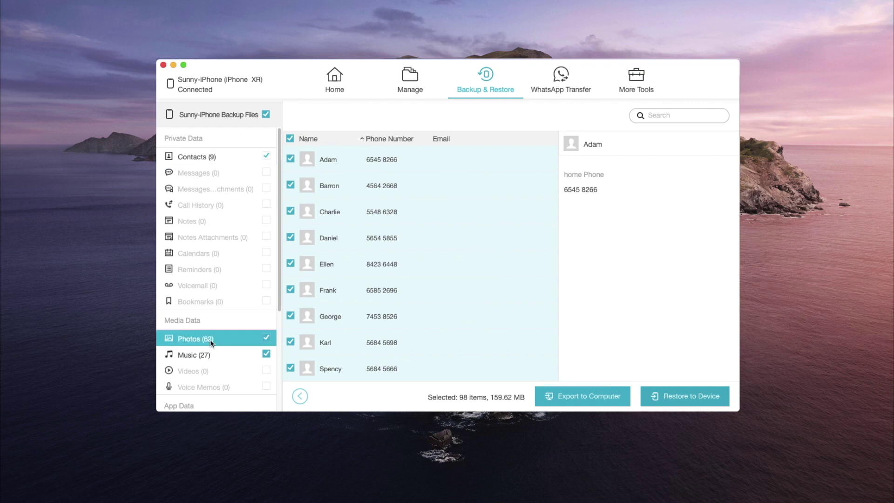
{"action": "scroll", "coordinate": [237, 280], "scroll_direction": "down", "scroll_amount": 5}
{"action": "left_click", "coordinate": [233, 190]}
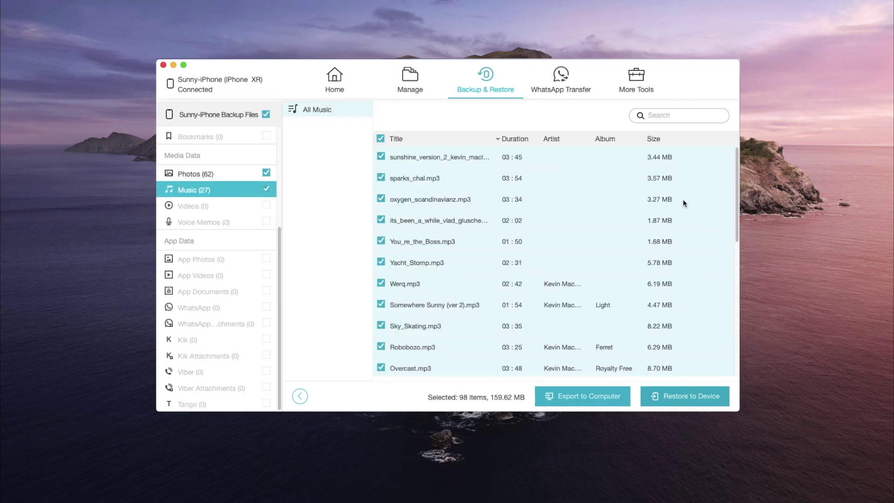
{"action": "scroll", "coordinate": [683, 200], "scroll_direction": "down", "scroll_amount": 4}
{"action": "scroll", "coordinate": [678, 218], "scroll_direction": "up", "scroll_amount": 4}
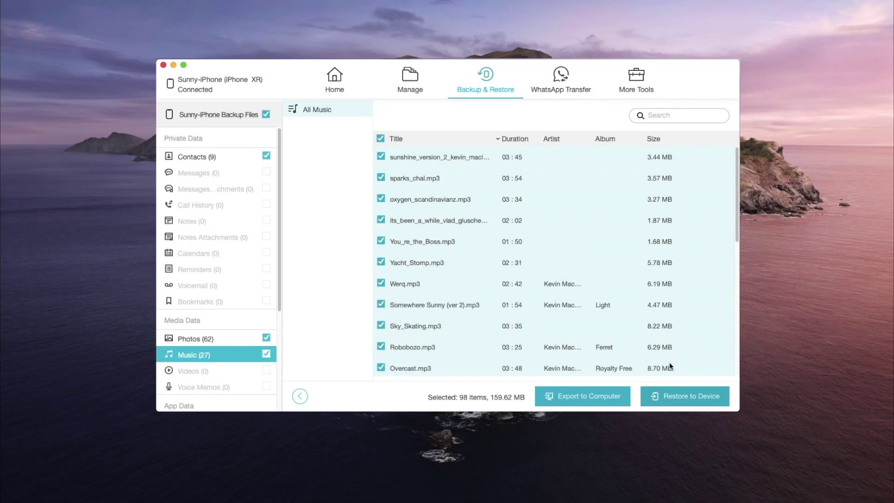
- Start restoring the iCareFone backup to the iPhone XR from the backup viewer
{"action": "left_click", "coordinate": [693, 398]}
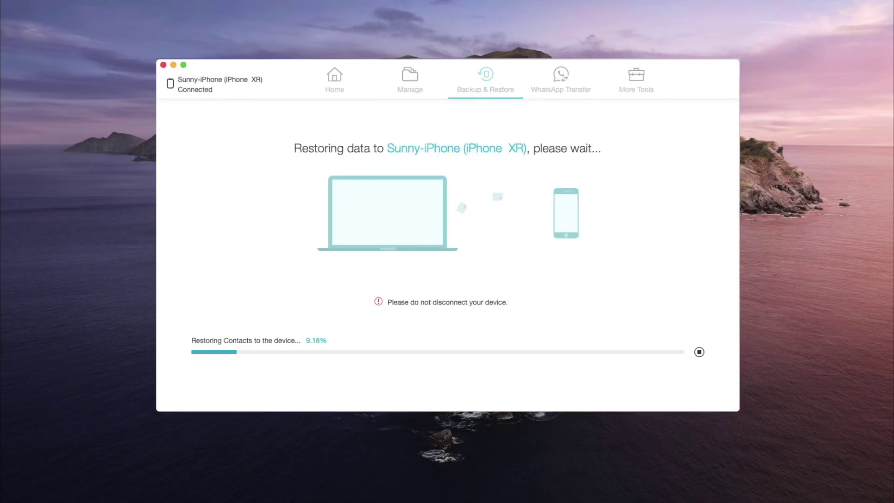